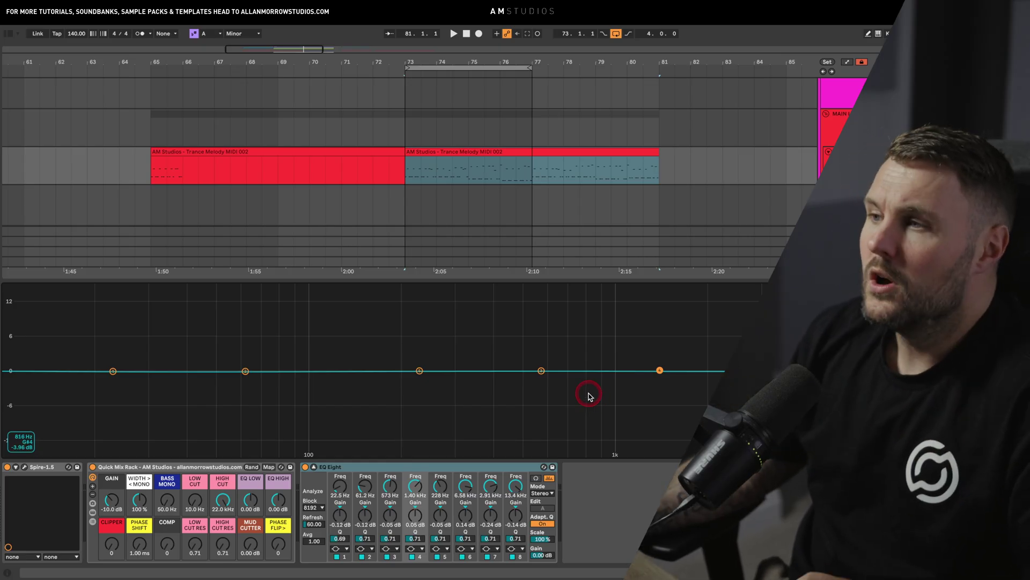
# Select EQ Eight bands 5, 3 and 4 in turn to examine the low, middle and high frequency areas.
pyautogui.click(419, 373)
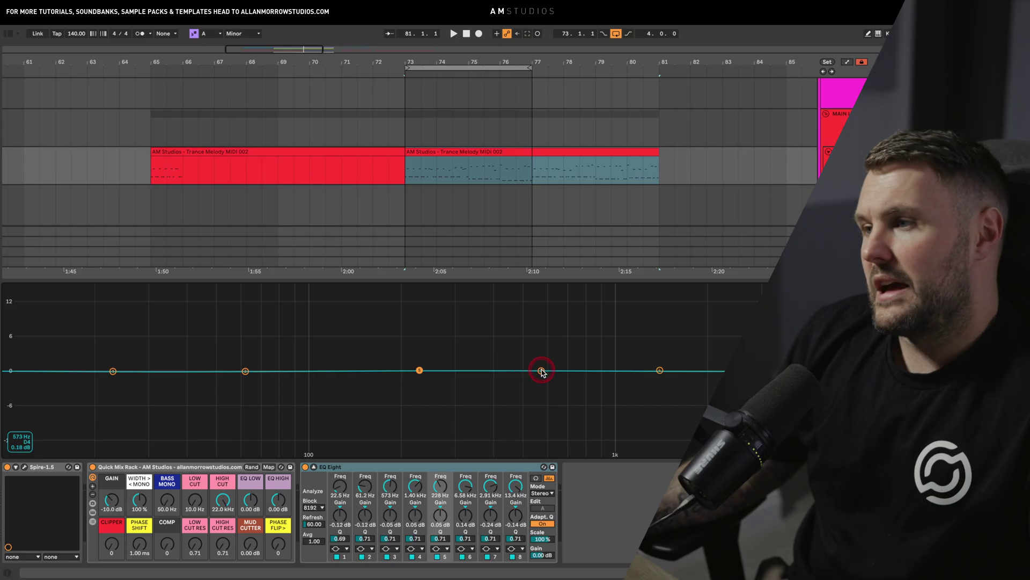
pyautogui.click(542, 371)
pyautogui.click(660, 371)
pyautogui.click(540, 371)
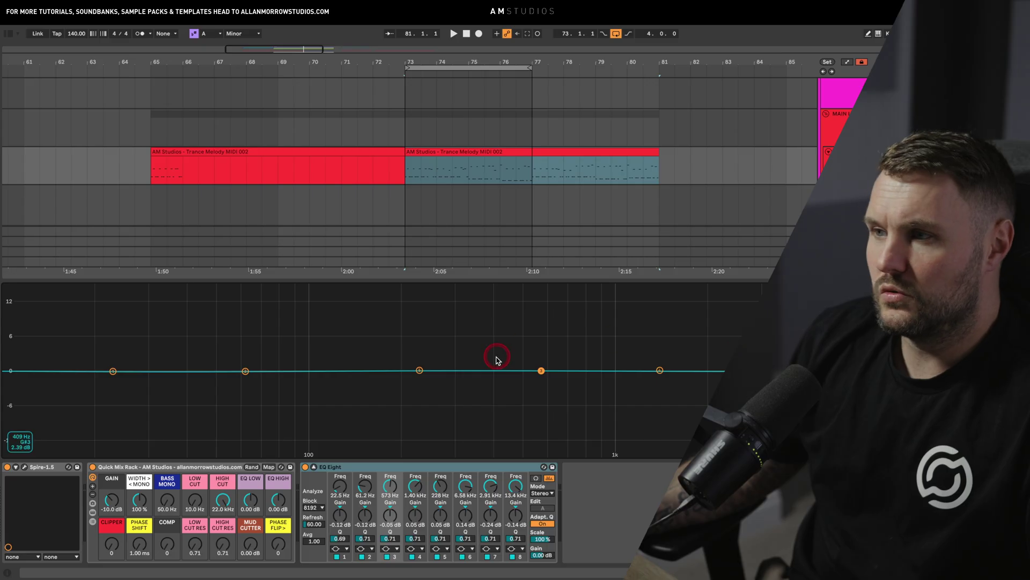
pyautogui.click(420, 371)
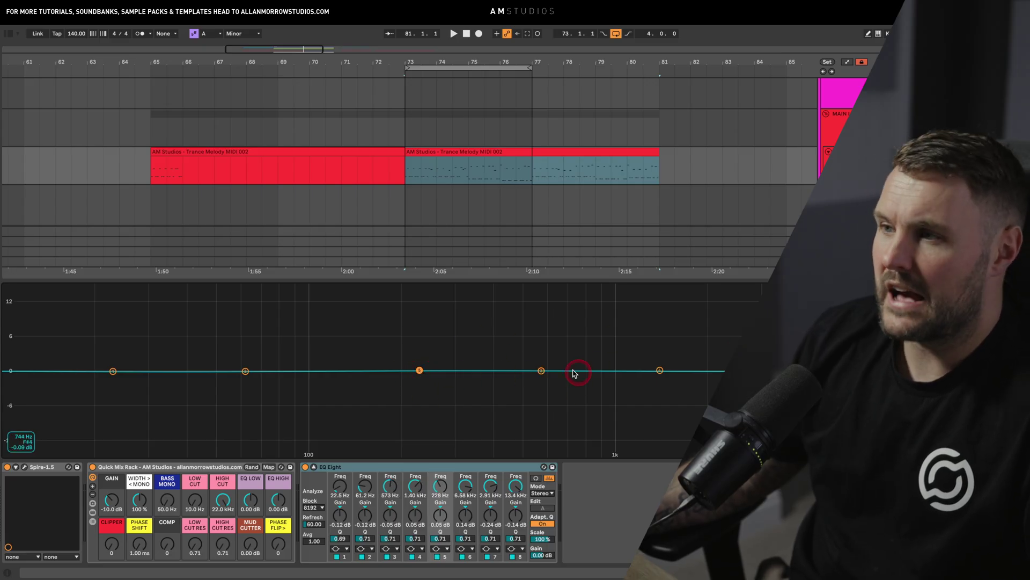
pyautogui.click(541, 371)
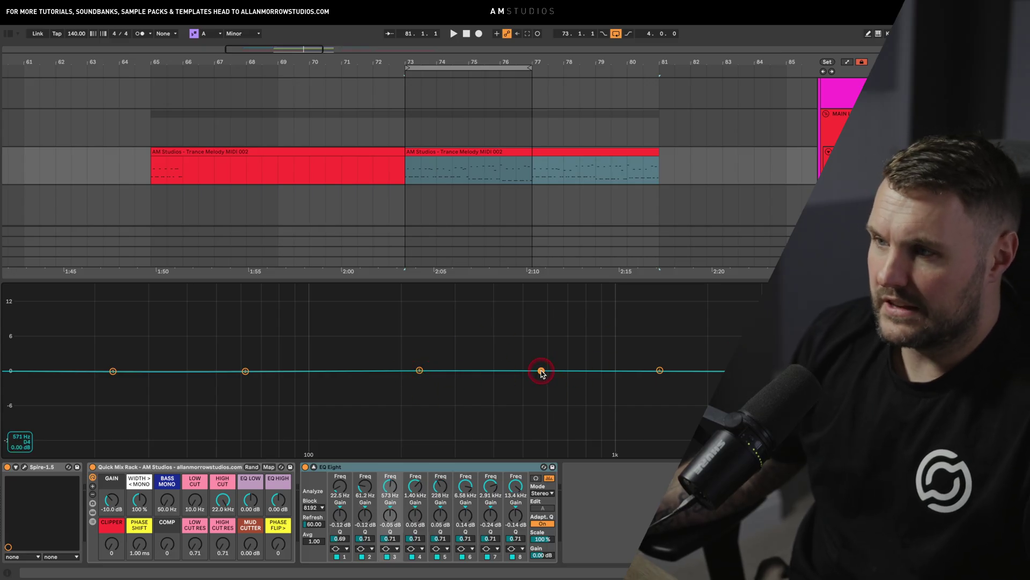
pyautogui.click(660, 370)
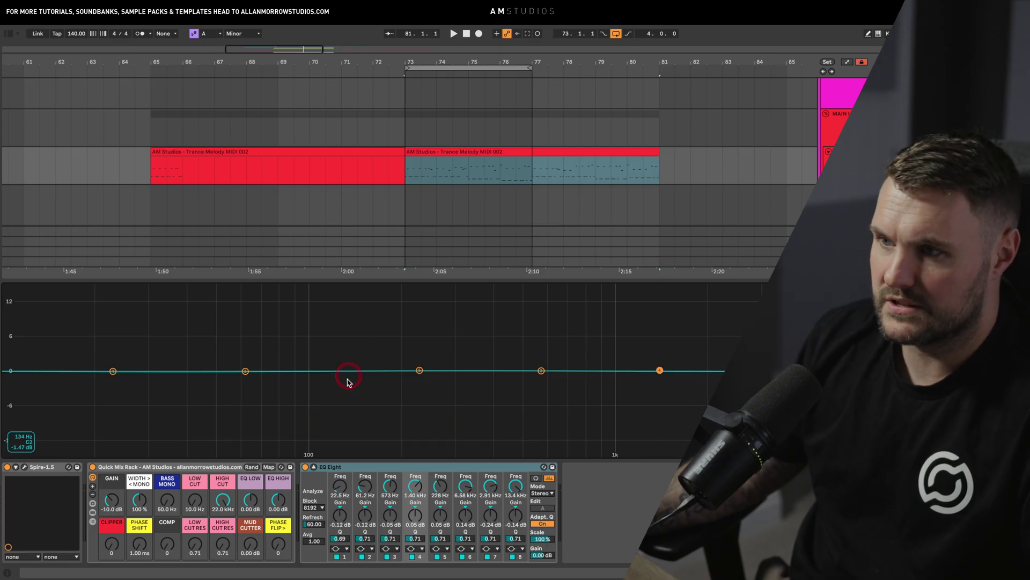
# Stack EQ Eight bands 3, 4 and 5 at about 453 Hz, boosting band 4 to 5.61 dB and band 5 to 2.83 dB.
pyautogui.moveTo(541, 371); pyautogui.dragTo(514, 370)
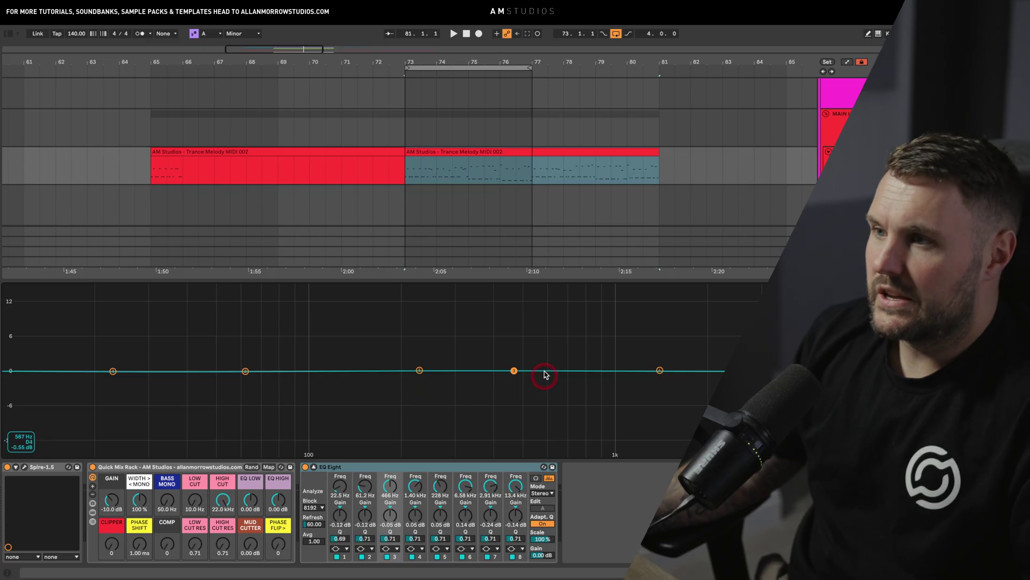
pyautogui.moveTo(420, 373); pyautogui.dragTo(513, 356)
pyautogui.moveTo(654, 375); pyautogui.dragTo(509, 356)
pyautogui.click(510, 340)
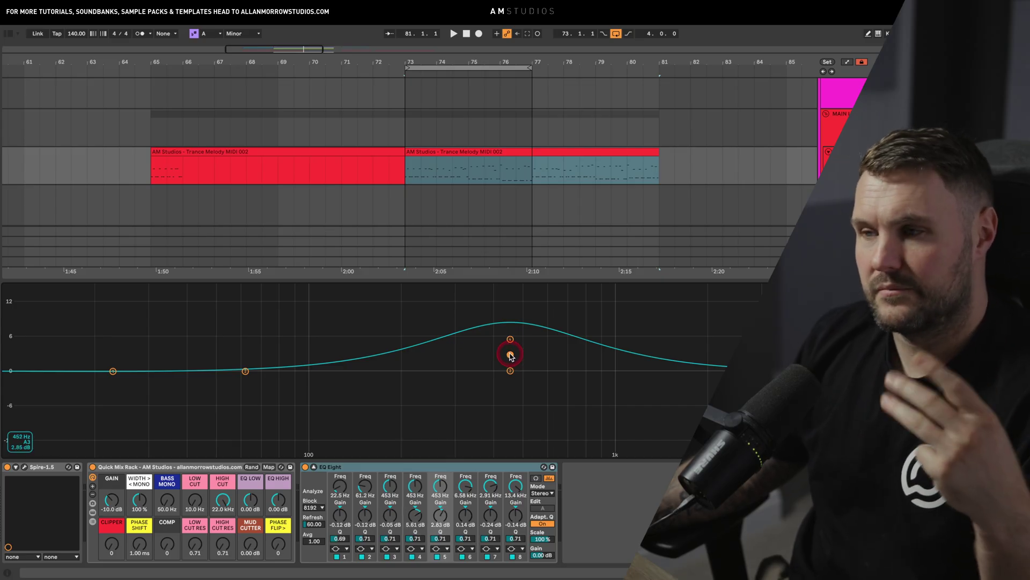
pyautogui.click(510, 372)
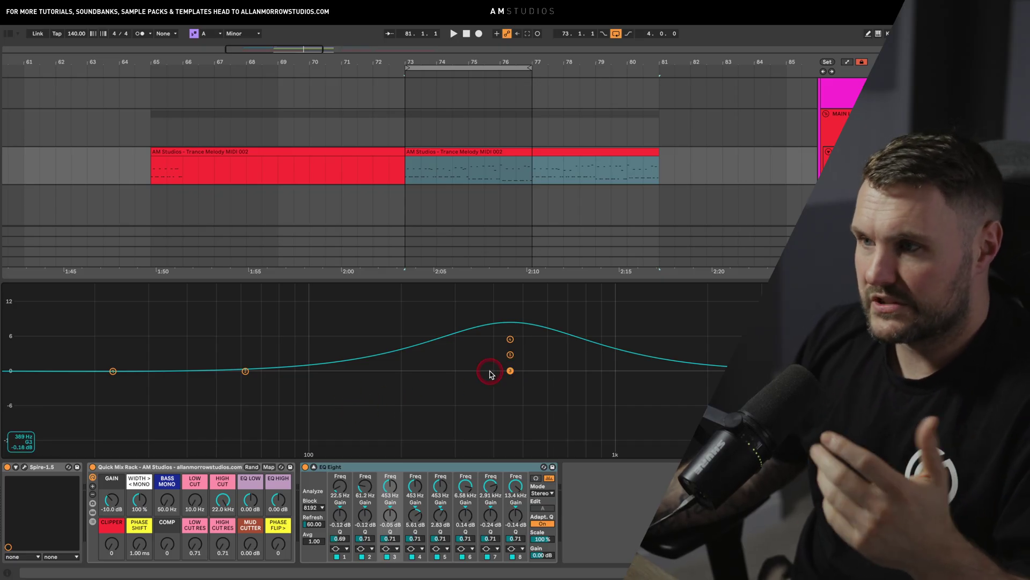
# Spread the stacked EQ bands apart near 0 dB: band 3 at about 225 Hz, band 5 at 474 Hz and band 4 at 1.19 kHz.
pyautogui.moveTo(510, 371); pyautogui.dragTo(417, 371)
pyautogui.click(511, 355)
pyautogui.moveTo(510, 355); pyautogui.dragTo(510, 370)
pyautogui.moveTo(514, 340); pyautogui.dragTo(639, 368)
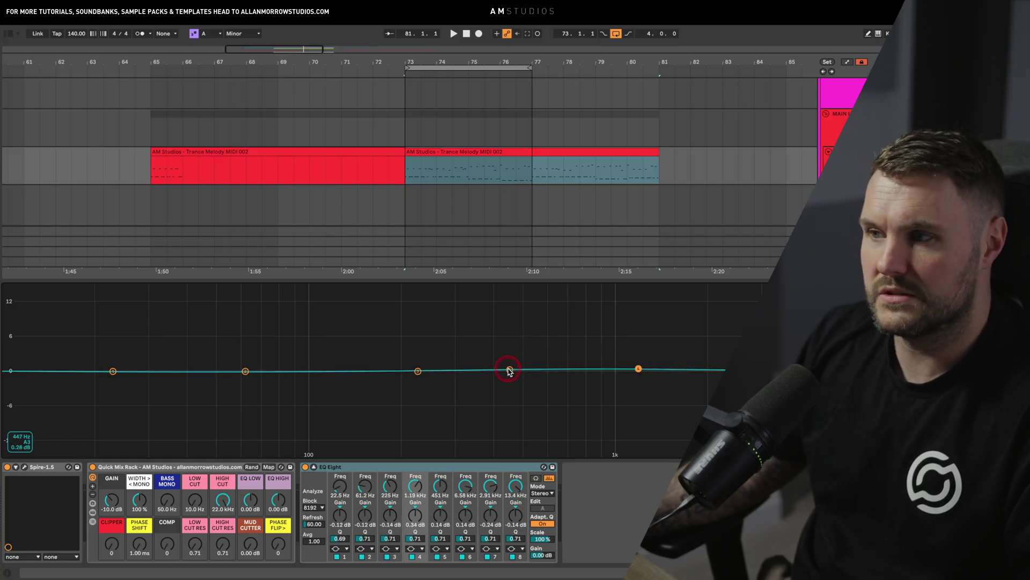
pyautogui.moveTo(509, 371); pyautogui.dragTo(520, 370)
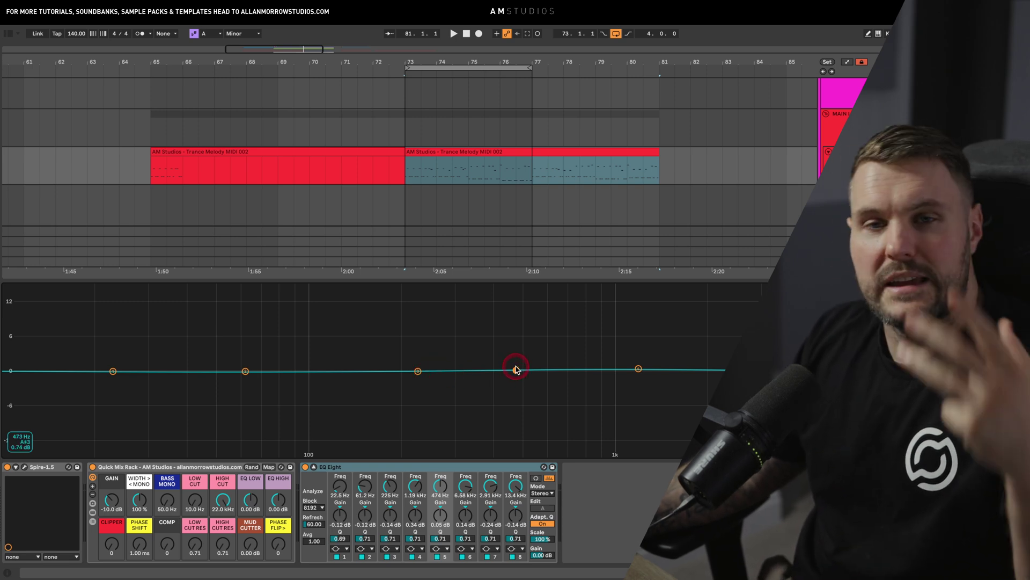
# Restack EQ bands 3, 4 and 5 around 470–474 Hz, raising band 4 to 6.66 dB and band 5 to about 3.2 dB.
pyautogui.moveTo(516, 369); pyautogui.dragTo(516, 350)
pyautogui.moveTo(419, 372); pyautogui.dragTo(516, 369)
pyautogui.moveTo(638, 368); pyautogui.dragTo(516, 350)
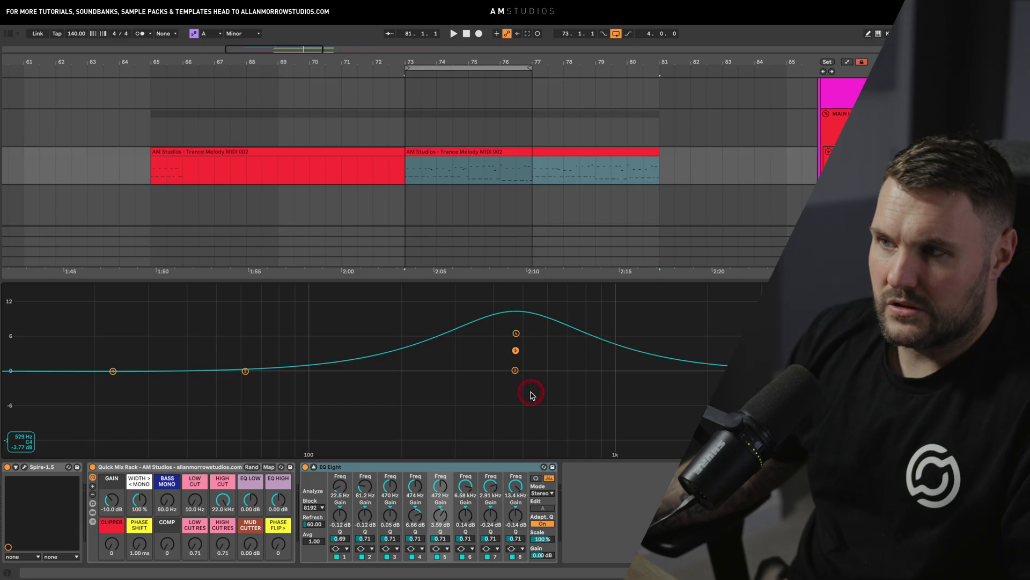
pyautogui.moveTo(517, 353); pyautogui.dragTo(516, 352)
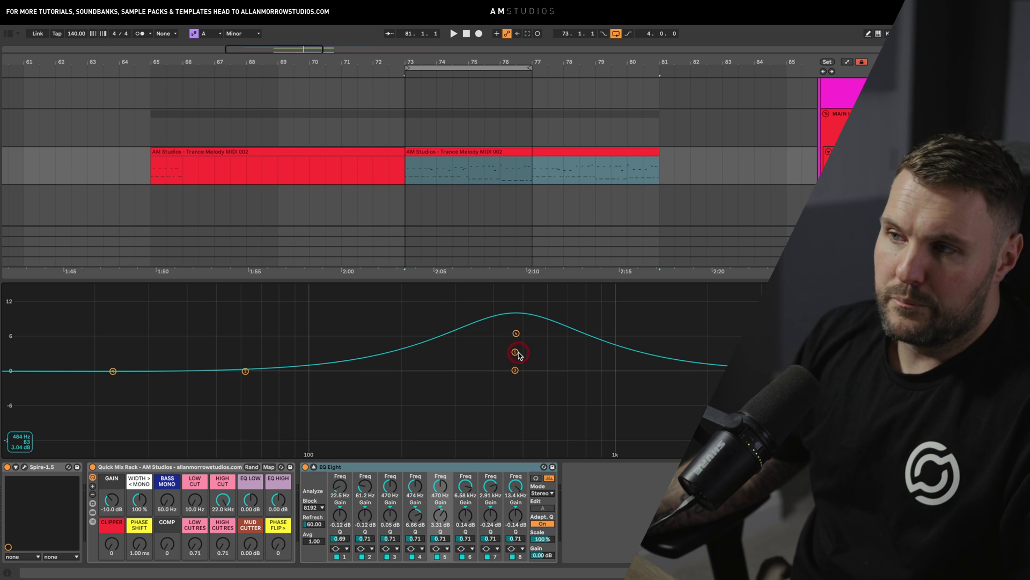
pyautogui.moveTo(516, 355); pyautogui.dragTo(517, 354)
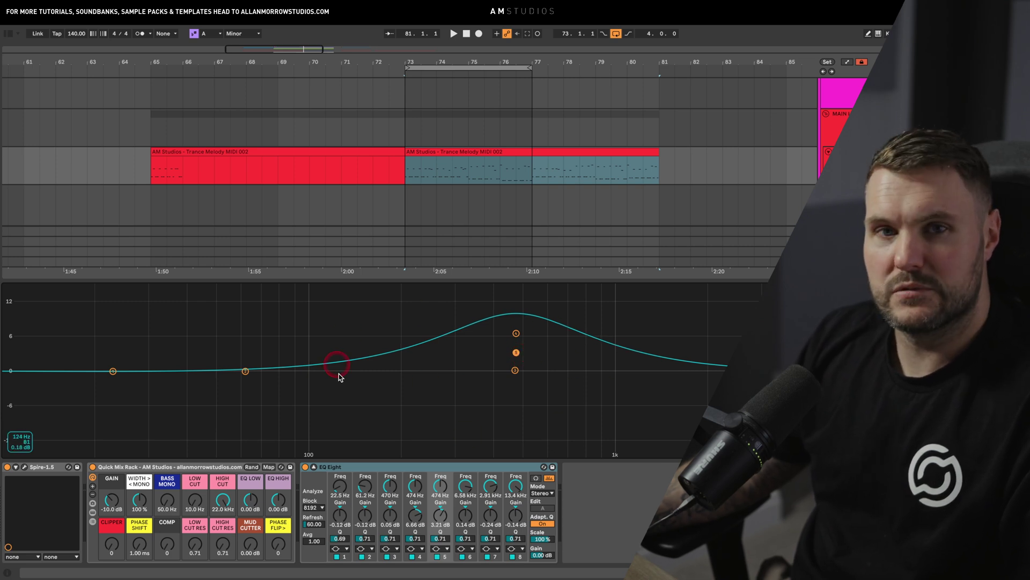
# Separate the overlapping EQ bands at 0.14 dB gain: band 3 at 208 Hz, band 5 at 480 Hz and band 4 at 1.15 kHz.
pyautogui.click(515, 372)
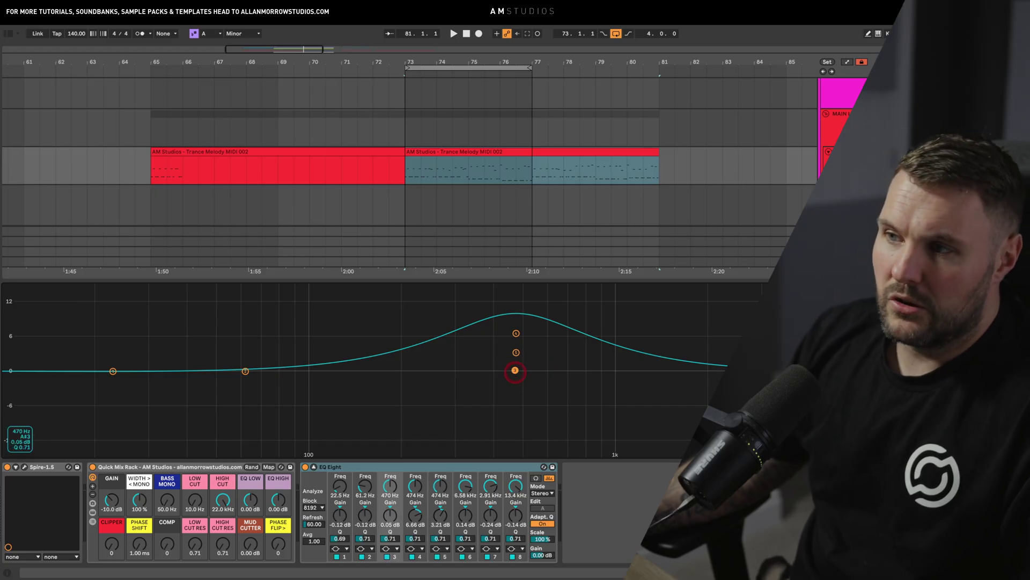
pyautogui.moveTo(514, 370); pyautogui.dragTo(407, 369)
pyautogui.moveTo(516, 353); pyautogui.dragTo(514, 370)
pyautogui.moveTo(516, 335); pyautogui.dragTo(634, 370)
pyautogui.moveTo(515, 370); pyautogui.dragTo(517, 369)
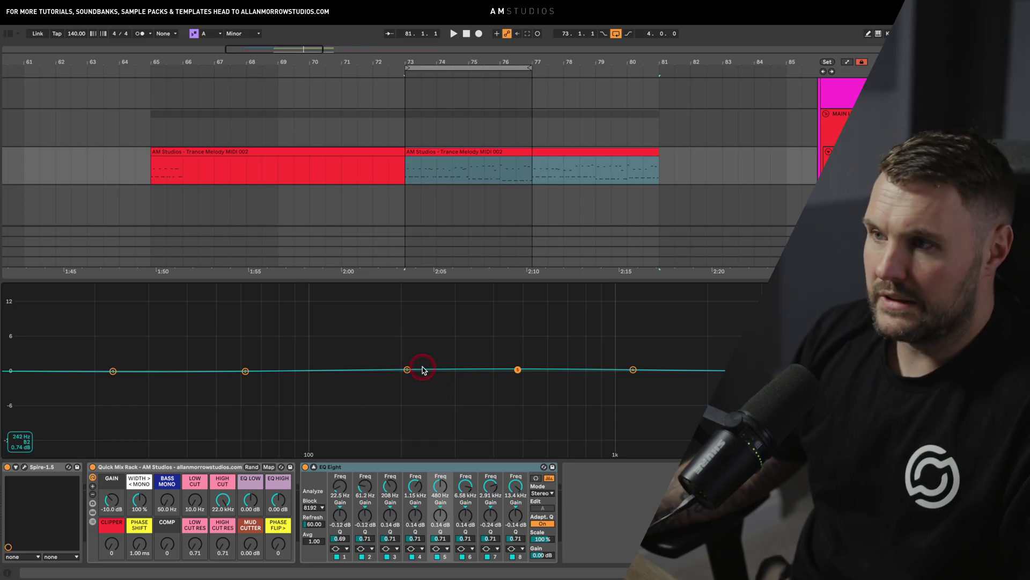
# Select the separated bands 3, 5 and 4 in turn to review their spacing across the spectrum.
pyautogui.click(408, 371)
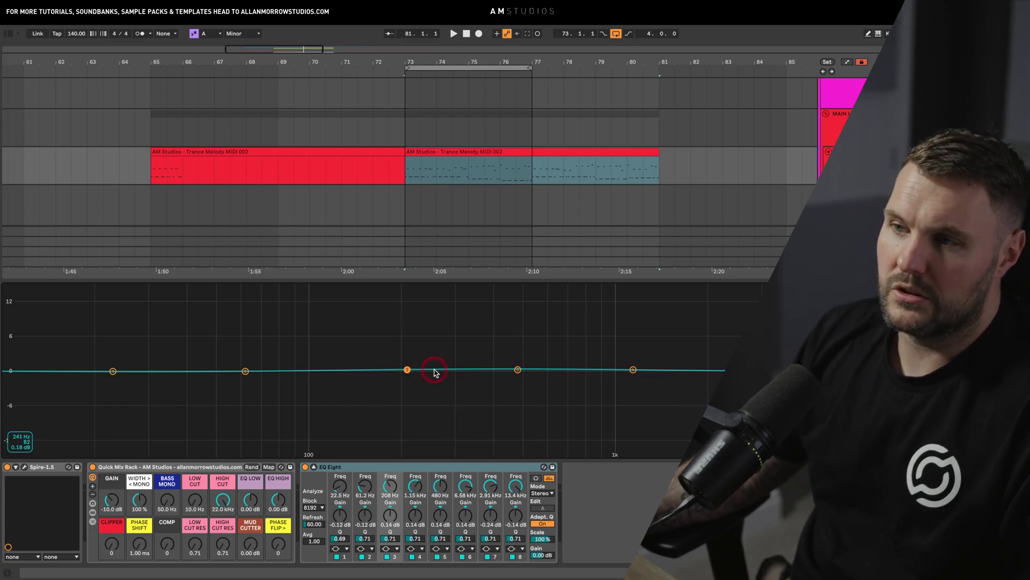
pyautogui.click(519, 369)
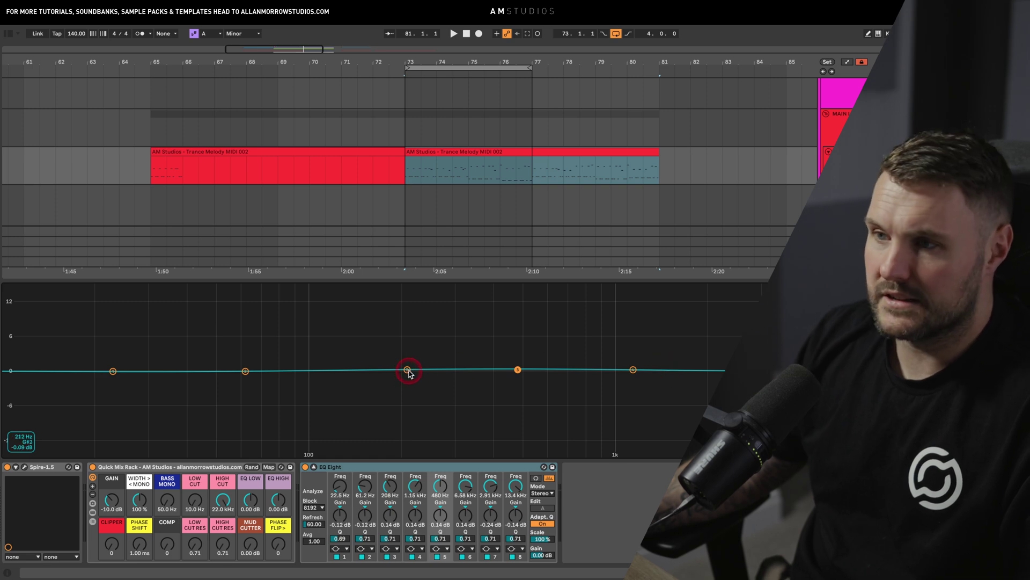
pyautogui.click(408, 371)
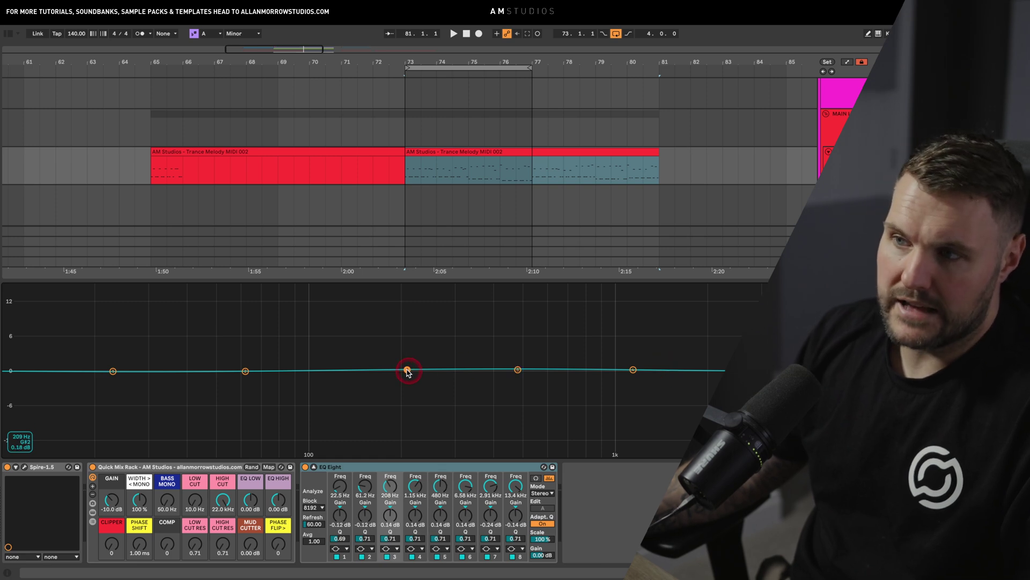
pyautogui.click(519, 370)
pyautogui.click(634, 370)
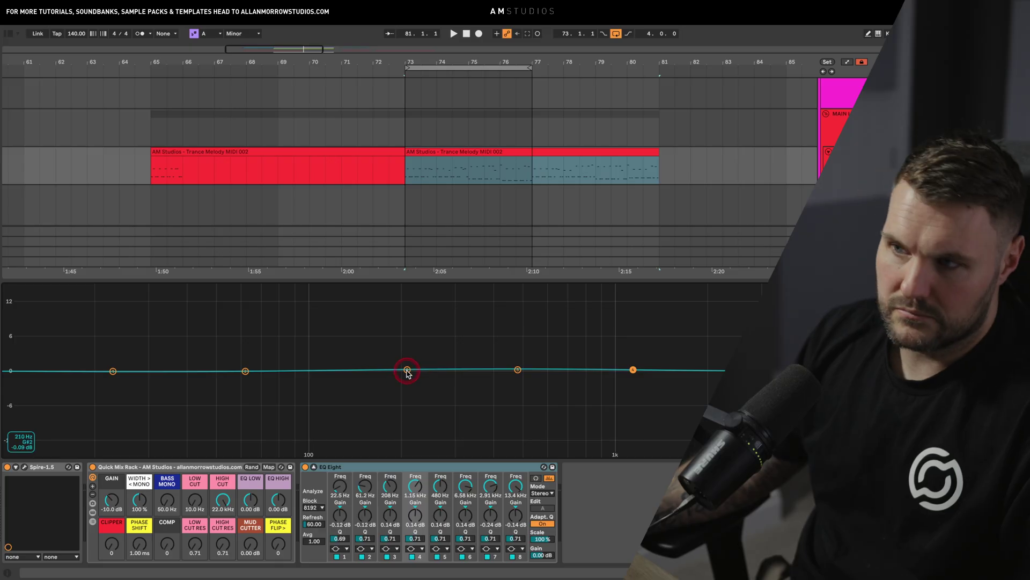
pyautogui.click(407, 371)
pyautogui.click(517, 370)
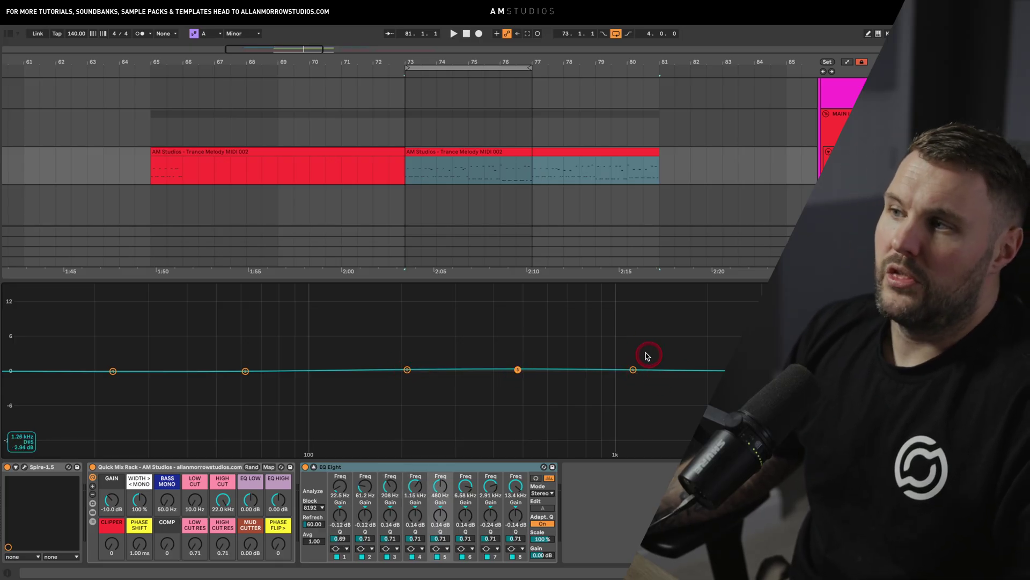
# Widen the EQ spacing with band 4 at 1.19 kHz and band 3 at 199 Hz, 0.24 dB, and set band 5's gain to 0.34 dB.
pyautogui.moveTo(634, 370); pyautogui.dragTo(639, 370)
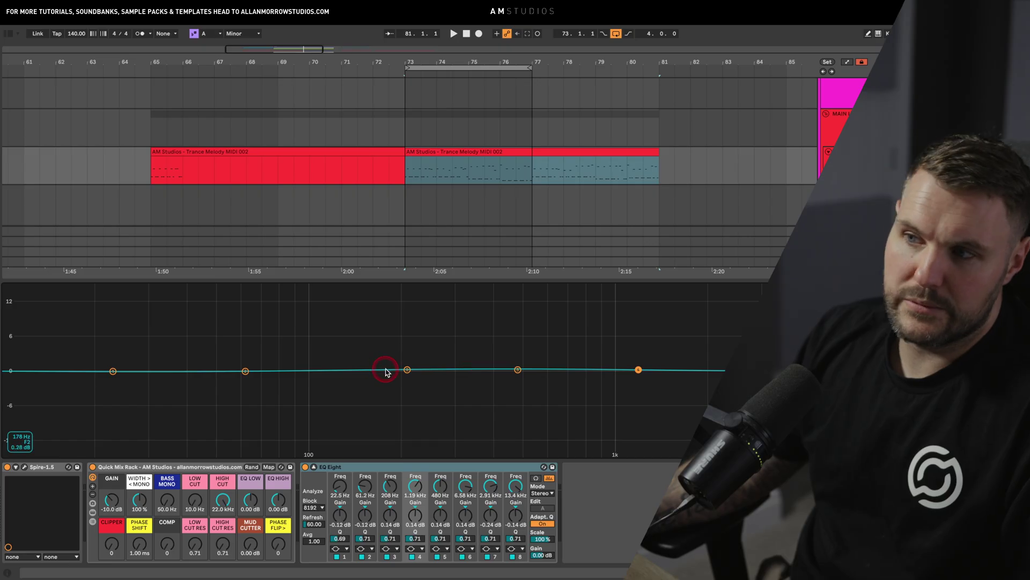
pyautogui.moveTo(408, 371); pyautogui.dragTo(400, 369)
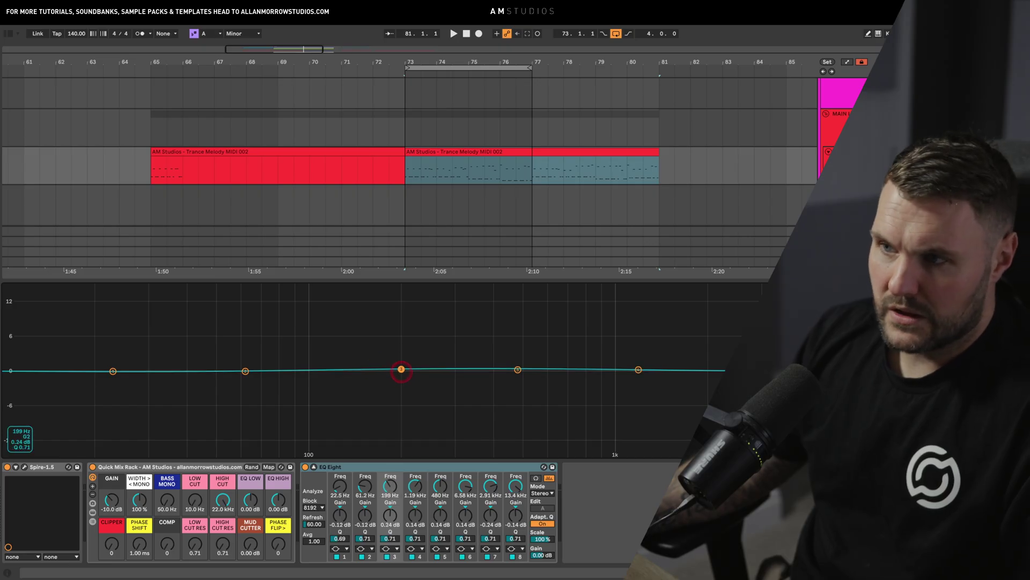
pyautogui.click(518, 370)
pyautogui.moveTo(518, 370); pyautogui.dragTo(518, 369)
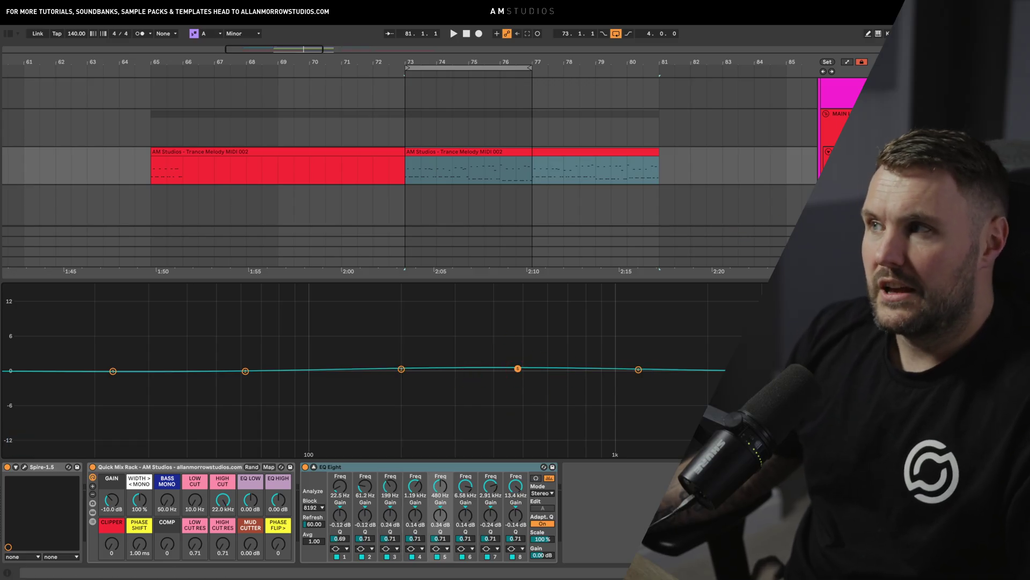
# Open the Spire synth window on the Main Melody track and reposition it slightly.
pyautogui.click(24, 467)
pyautogui.click(415, 305)
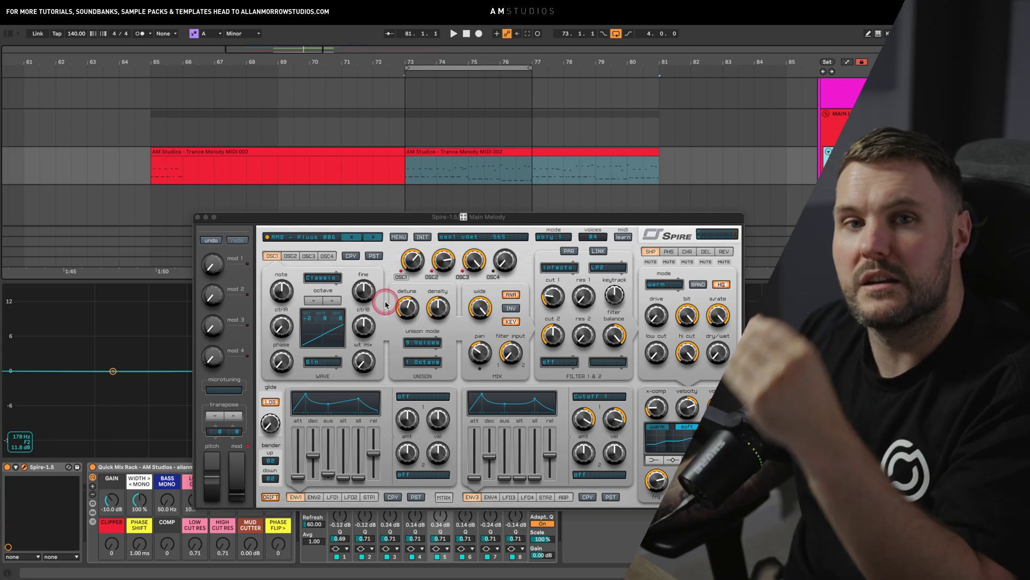
pyautogui.moveTo(434, 219); pyautogui.dragTo(435, 214)
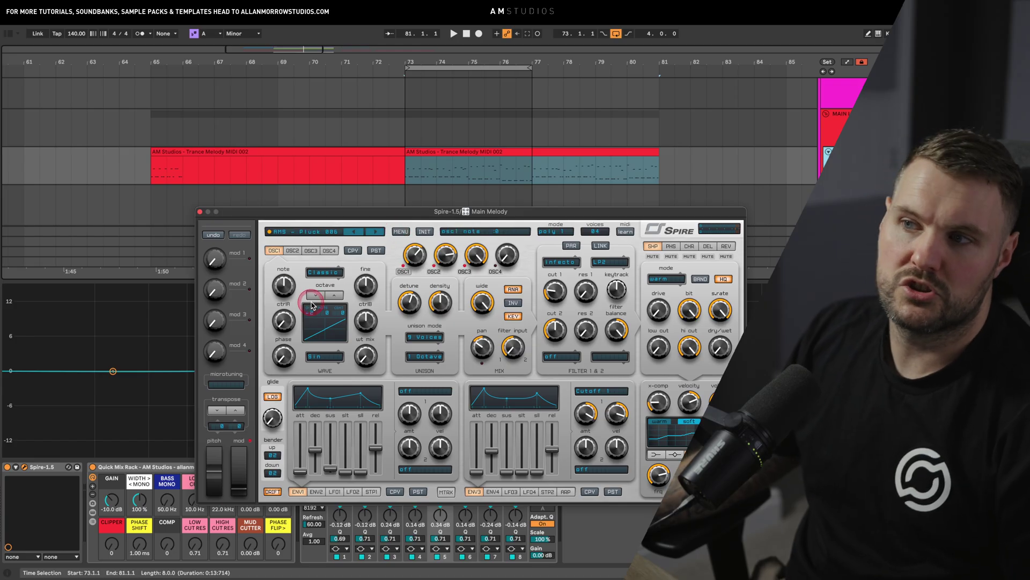
# Examine the octave settings of oscillators 2 and 3 in the Spire pluck patch.
pyautogui.click(291, 250)
pyautogui.click(334, 297)
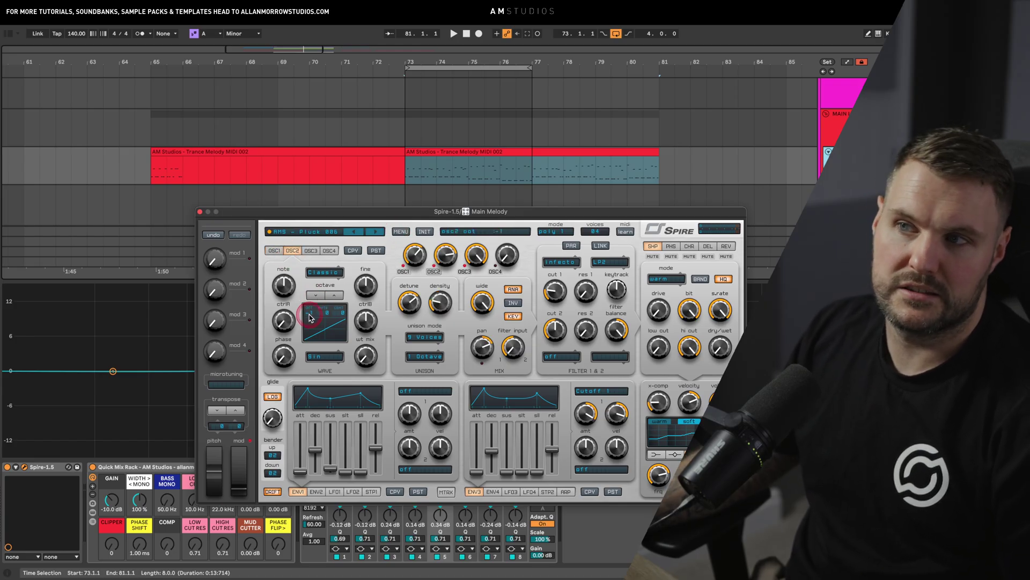
pyautogui.click(311, 250)
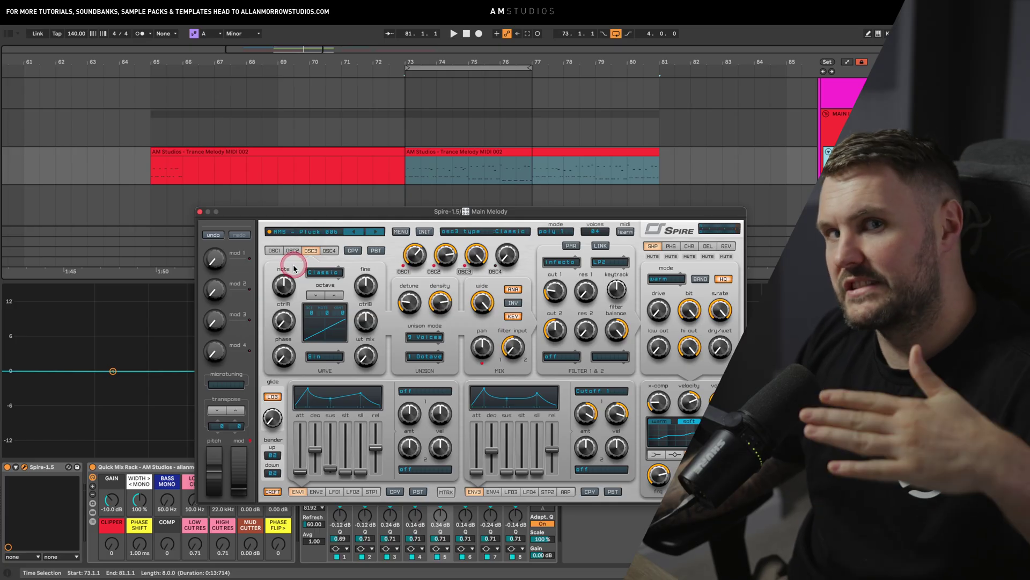
pyautogui.click(201, 213)
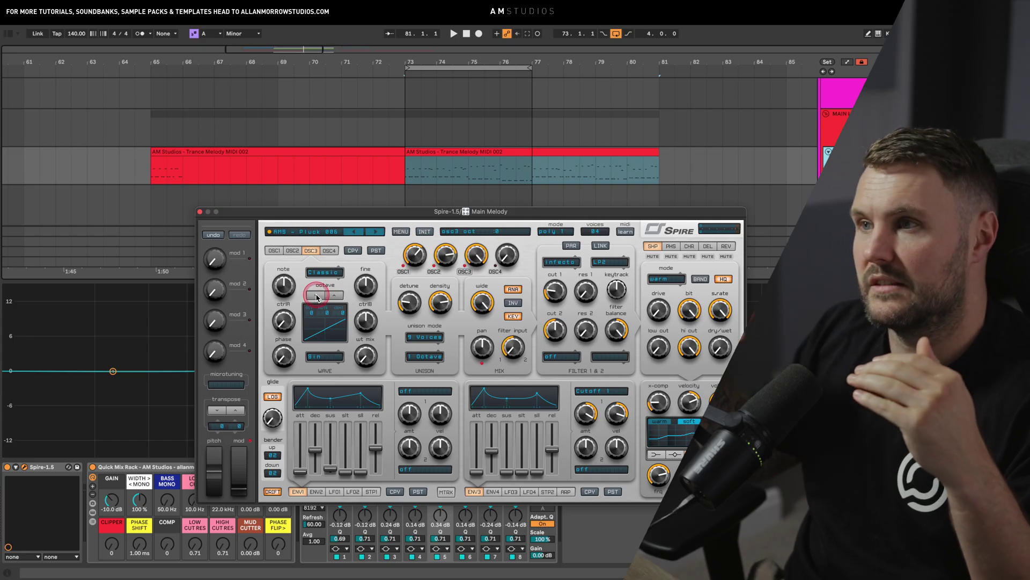
pyautogui.click(335, 294)
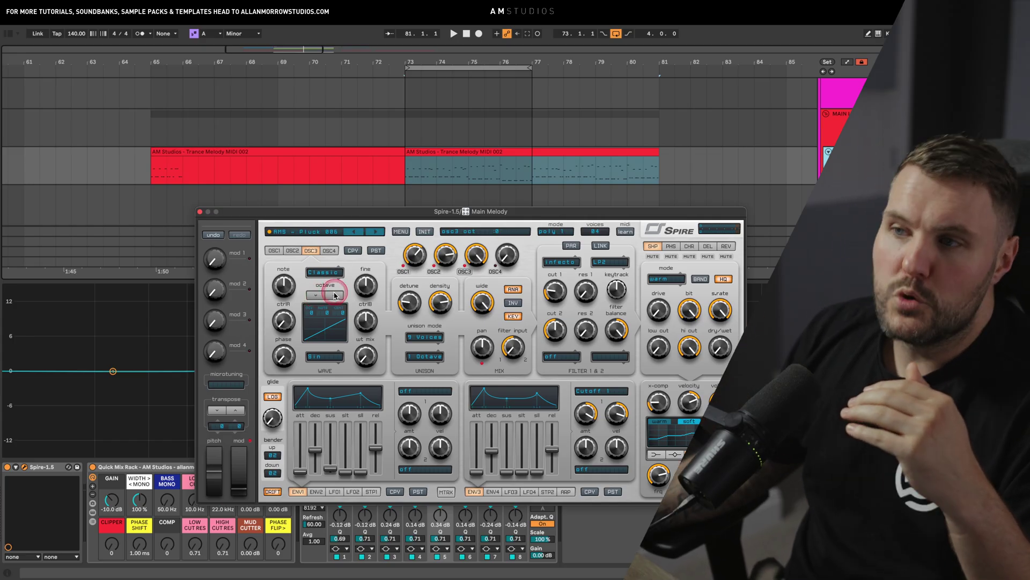
pyautogui.click(324, 296)
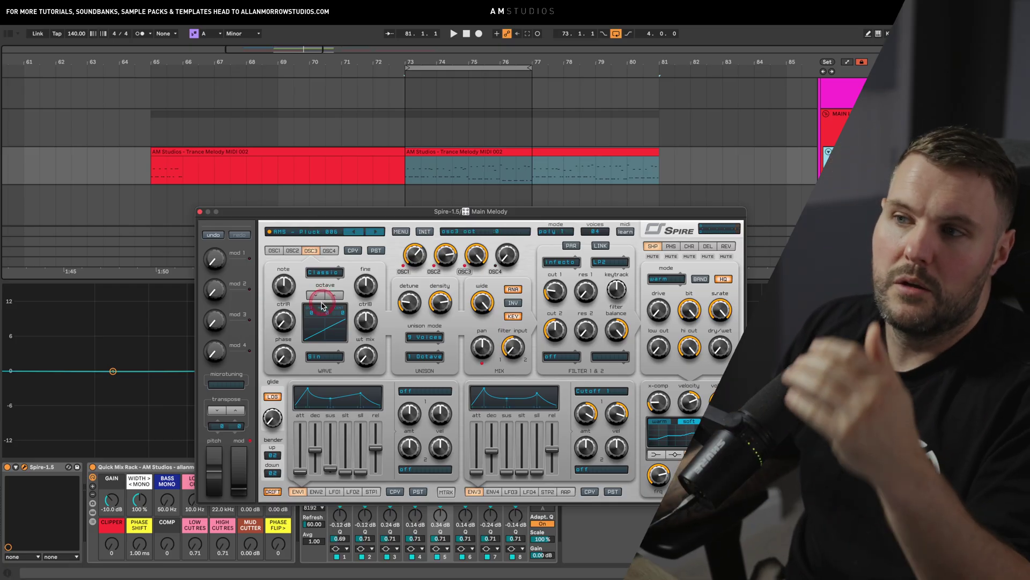
# Return to Spire's oscillator 2 to review its octave setting, repositioning the synth window around the melody clip.
pyautogui.moveTo(504, 216); pyautogui.dragTo(499, 230)
pyautogui.click(483, 161)
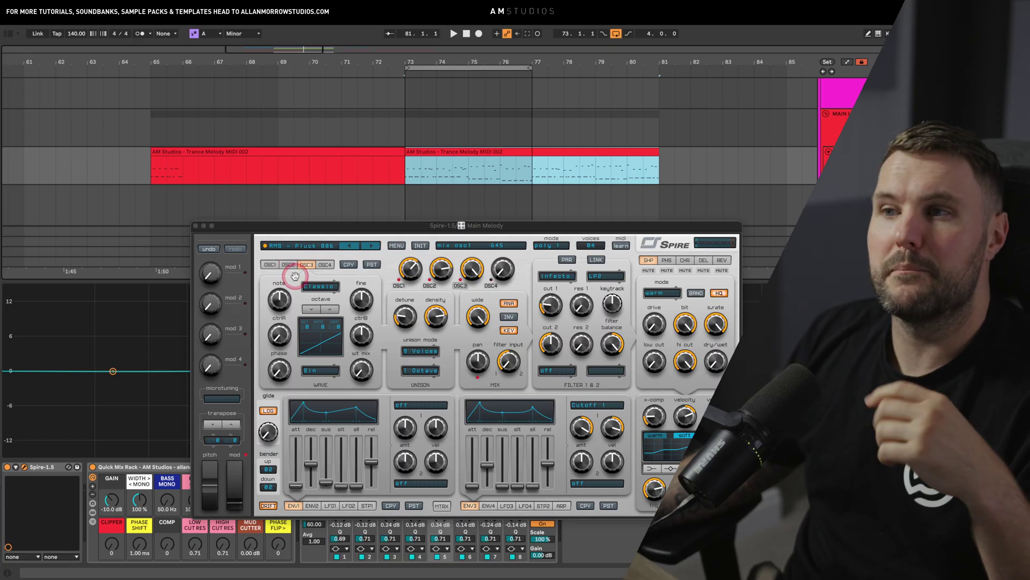
pyautogui.click(293, 268)
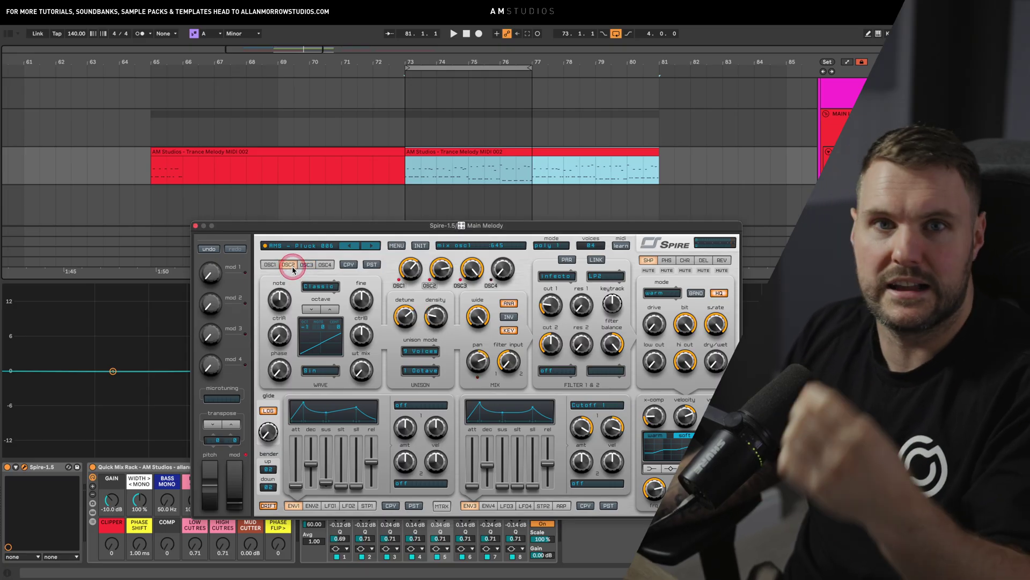
pyautogui.click(323, 316)
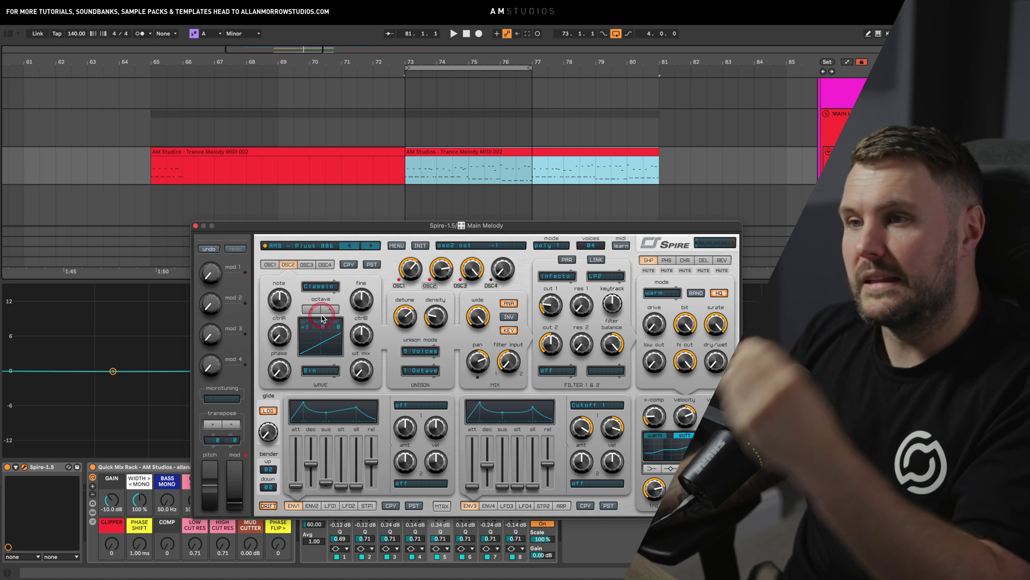
pyautogui.click(317, 301)
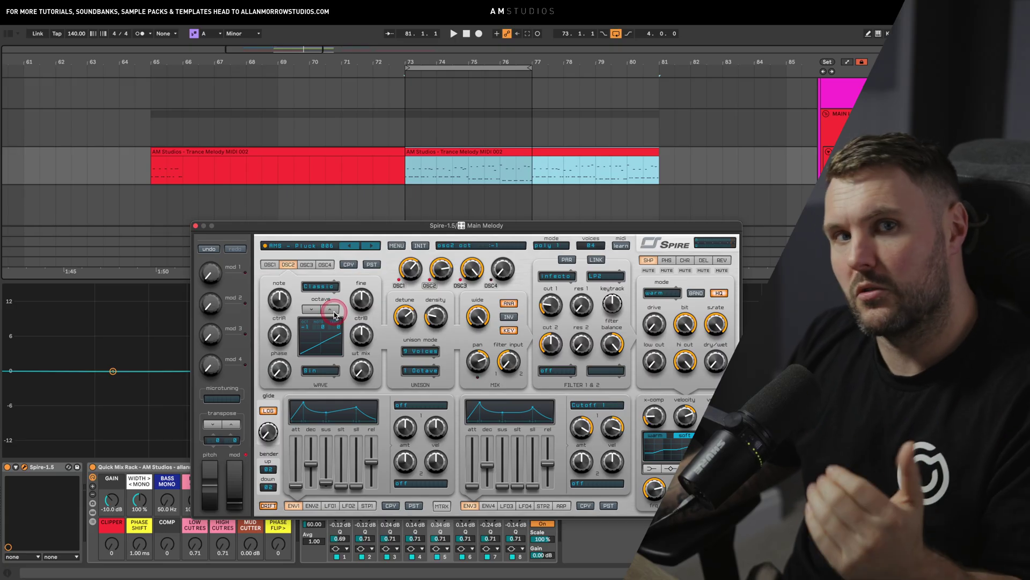
pyautogui.moveTo(439, 226); pyautogui.dragTo(442, 222)
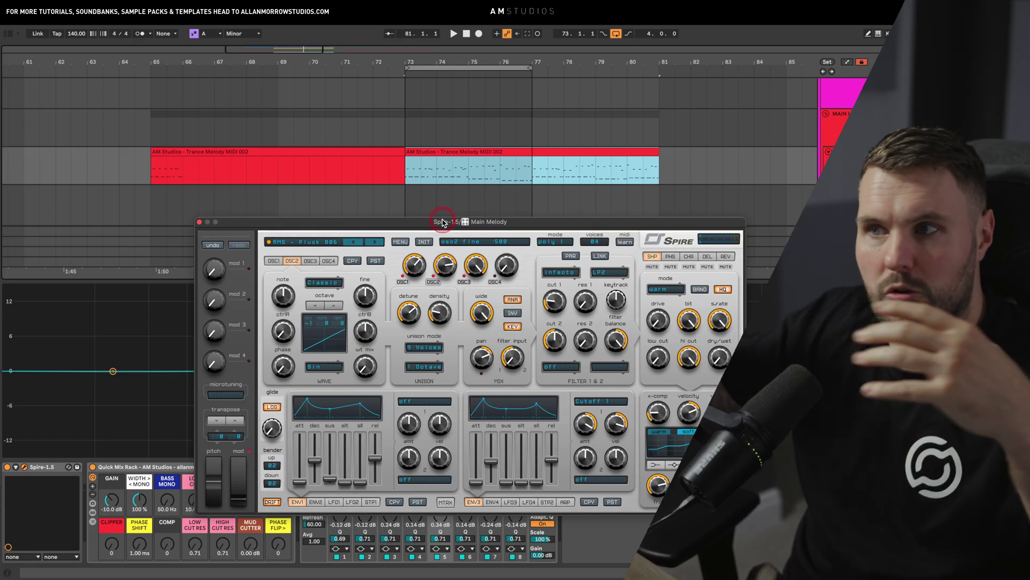
# Review the octave settings of oscillators 2, 3 and 1 in the Spire pluck patch.
pyautogui.click(308, 321)
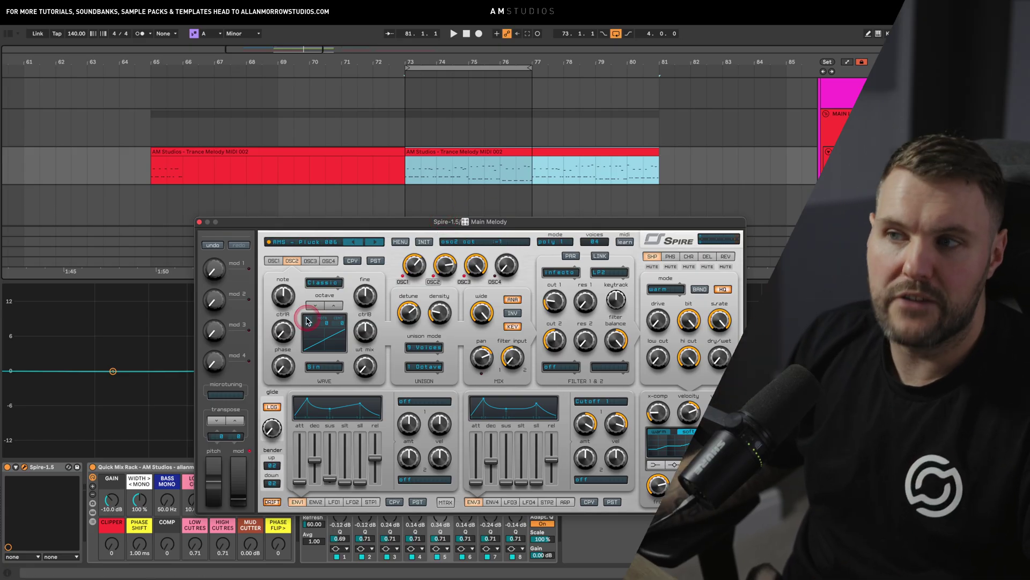
pyautogui.click(316, 262)
pyautogui.click(371, 331)
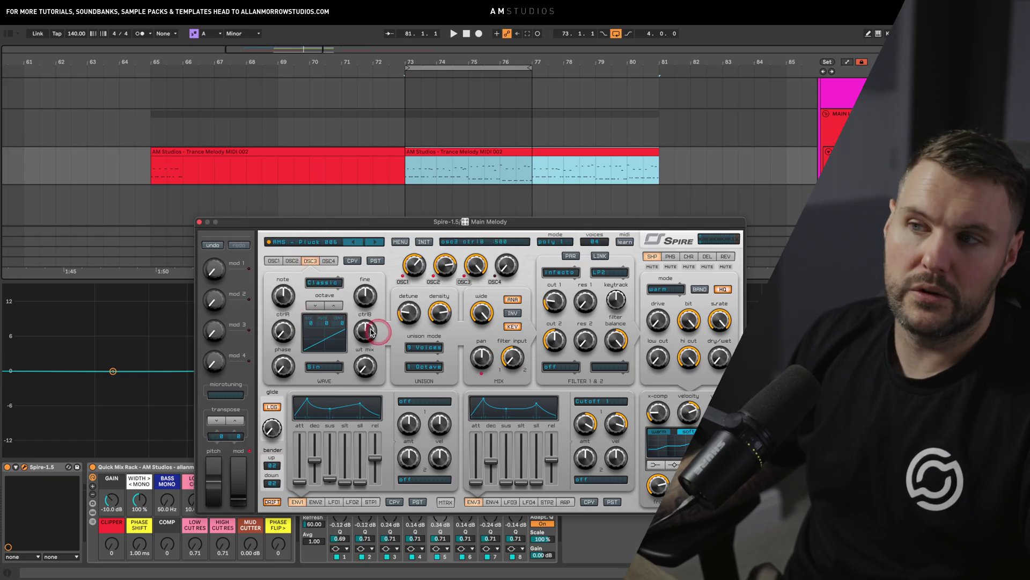
pyautogui.click(311, 305)
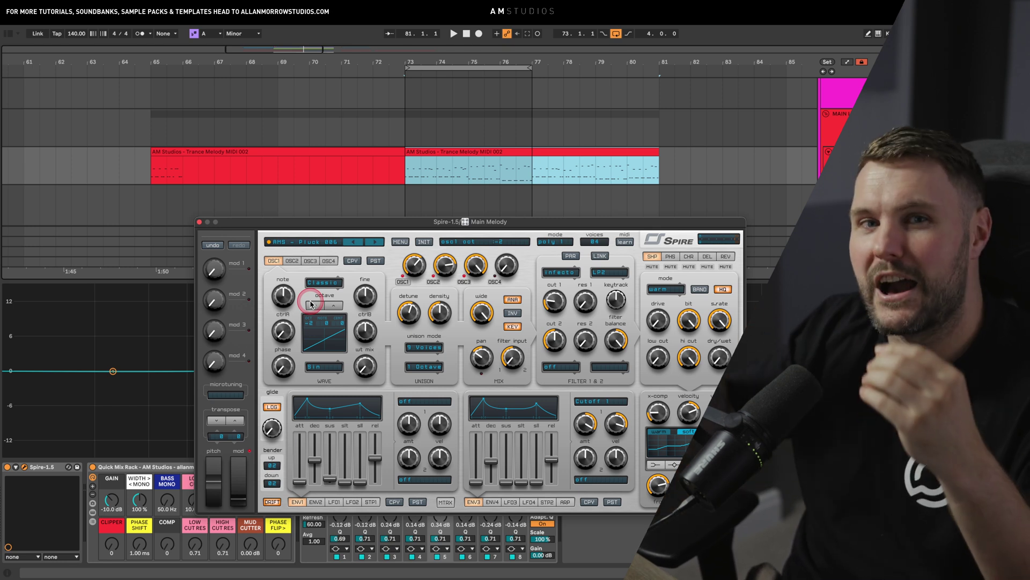
pyautogui.click(368, 260)
# Move the Spire synth window slightly and close it to reveal the EQ Eight curve.
pyautogui.moveTo(408, 227); pyautogui.dragTo(410, 225)
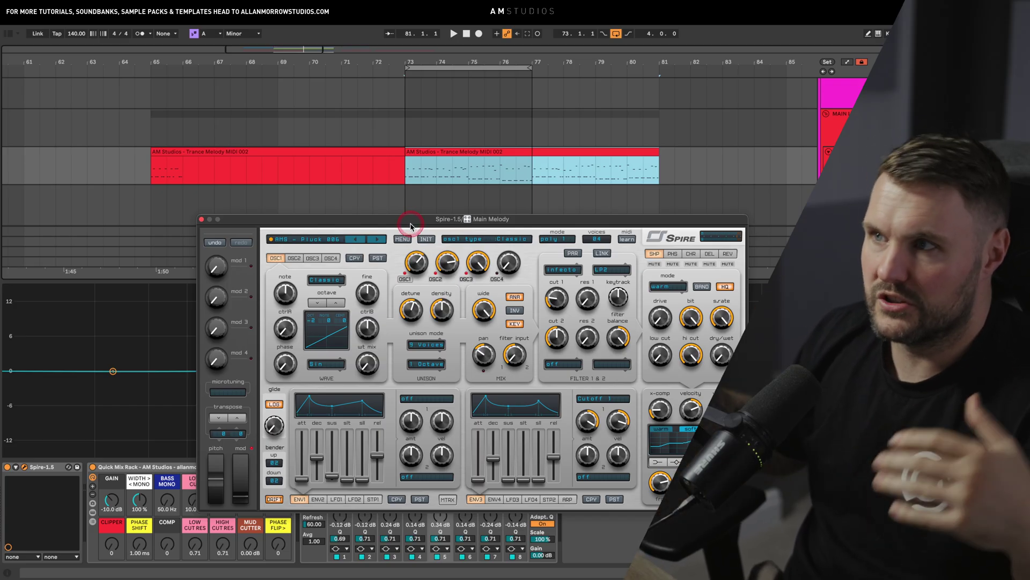
pyautogui.moveTo(411, 224); pyautogui.dragTo(418, 218)
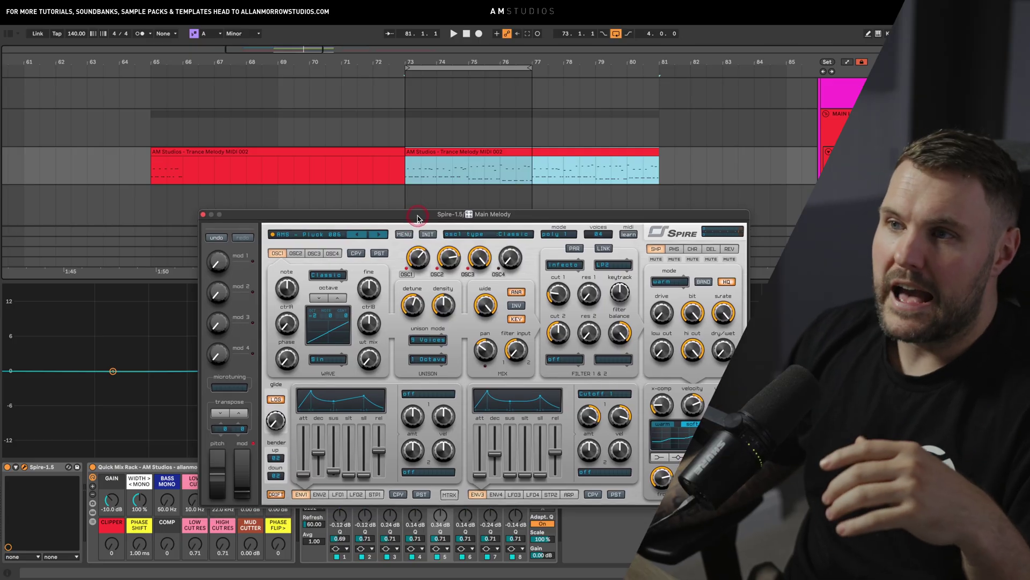
pyautogui.click(203, 215)
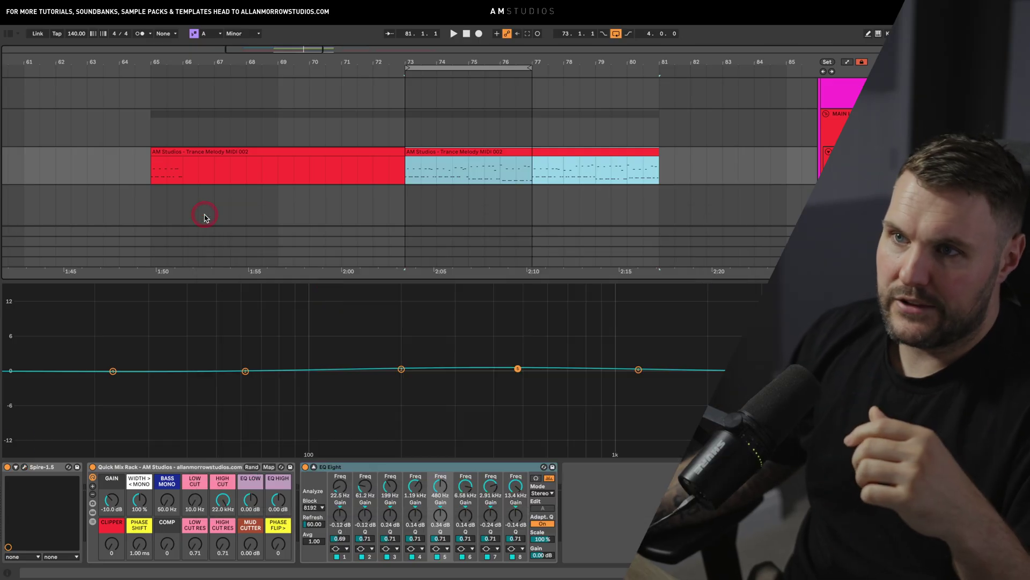
# Stack EQ Eight bands 3 and 5 near 347 Hz, and separate them to 356 Hz and 495 Hz, both at -0.05 dB.
pyautogui.moveTo(403, 370); pyautogui.dragTo(475, 357)
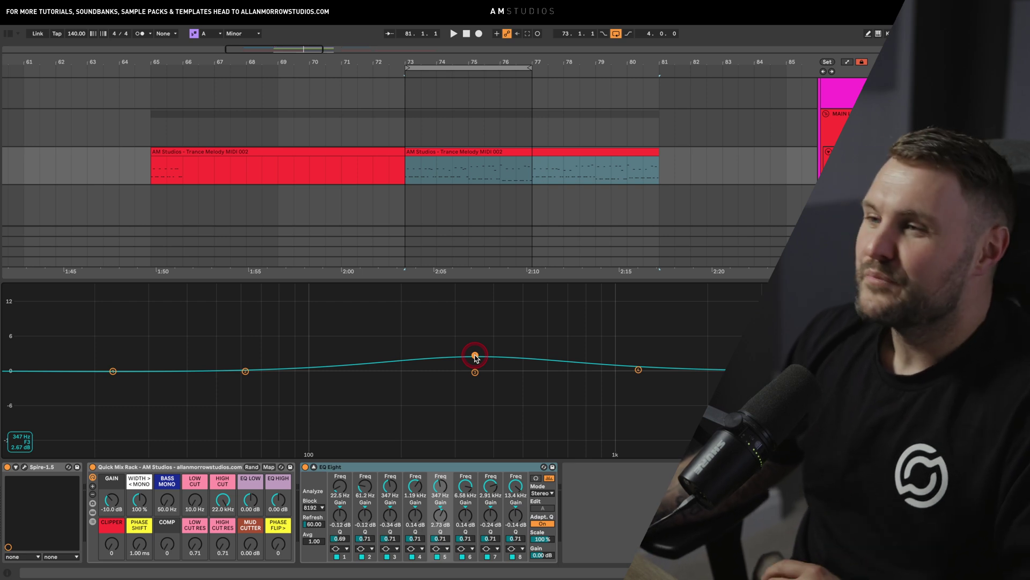
pyautogui.moveTo(475, 358)
pyautogui.mouseDown()
pyautogui.moveTo(557, 371)
pyautogui.moveTo(476, 368)
pyautogui.moveTo(475, 358)
pyautogui.mouseUp()
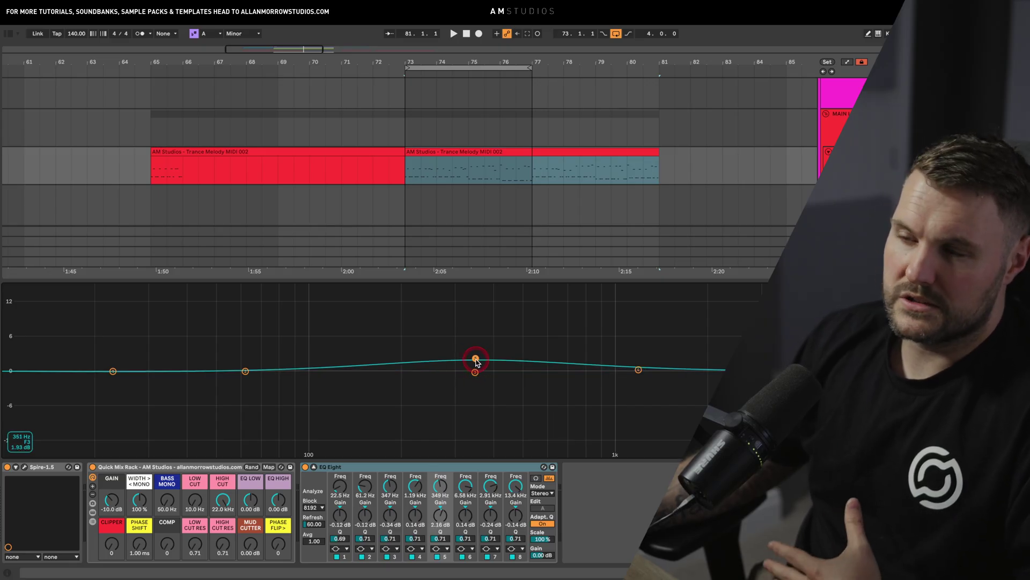
pyautogui.moveTo(476, 358); pyautogui.dragTo(507, 370)
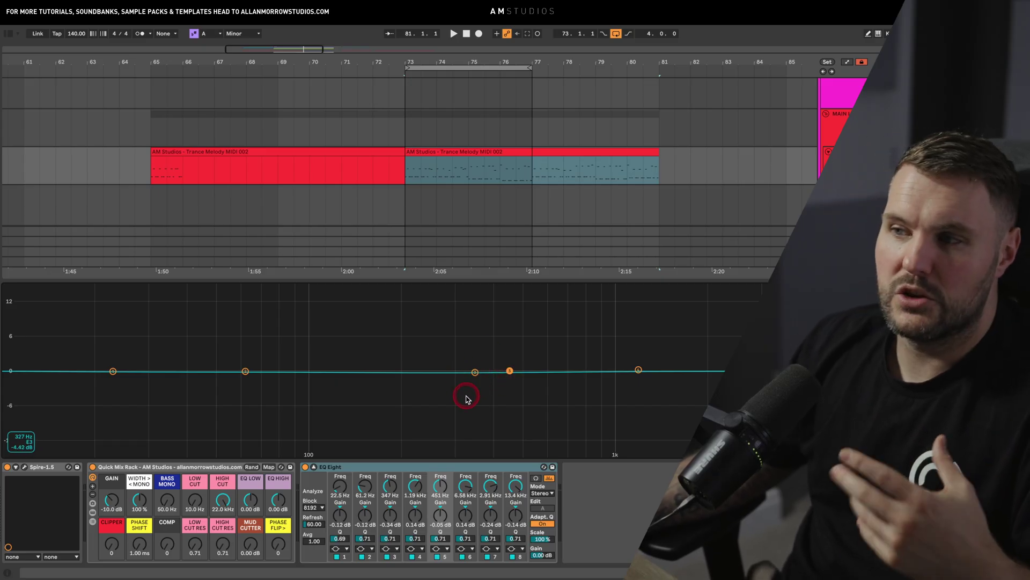
pyautogui.moveTo(475, 372); pyautogui.dragTo(522, 375)
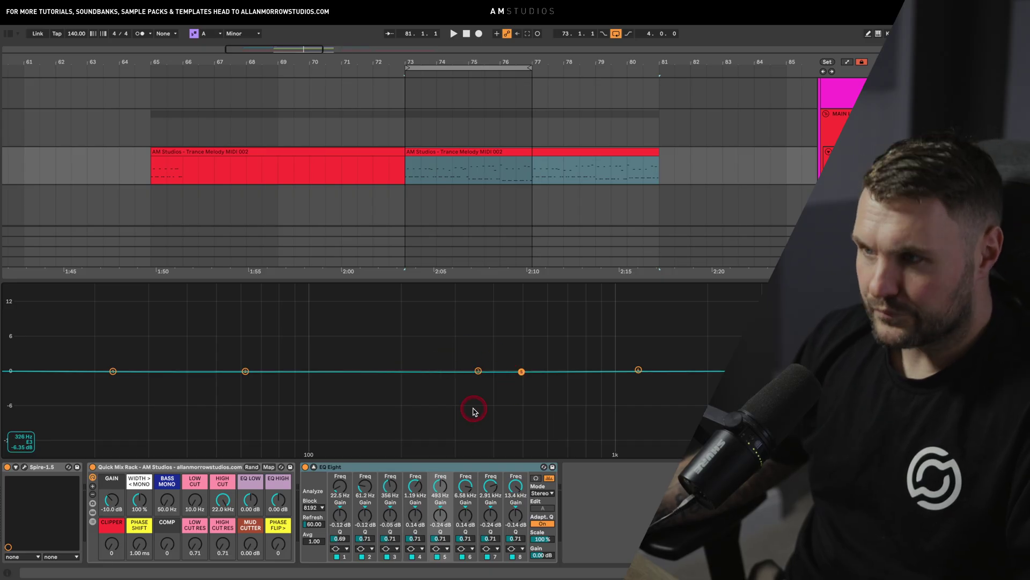
pyautogui.moveTo(523, 374); pyautogui.dragTo(522, 371)
pyautogui.click(472, 372)
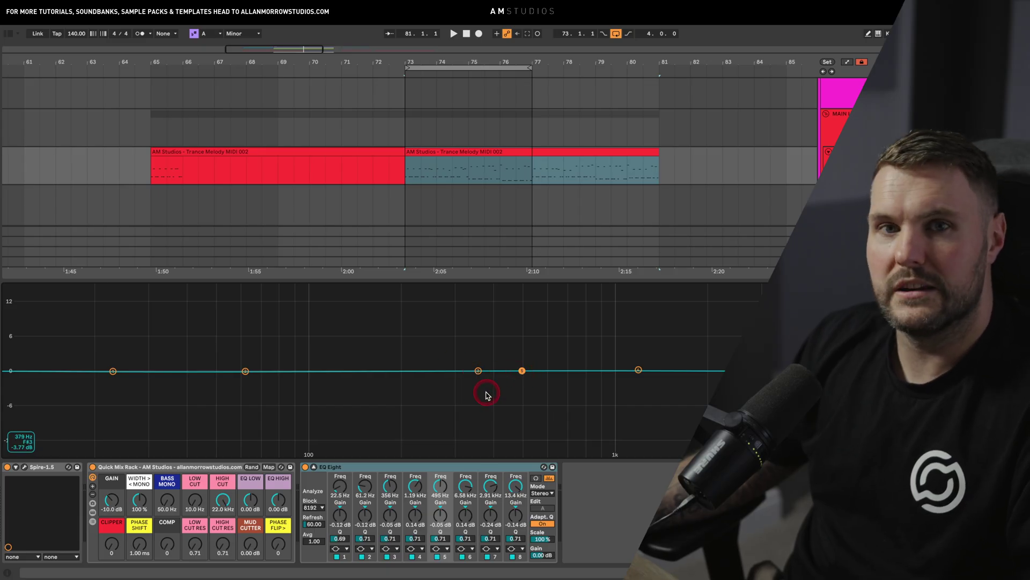
# Stack EQ Eight bands 3, 5, 4, 7, 6 and 2 at 413 to 418 Hz, with gains climbing from -0.14 to 12.8 dB.
pyautogui.moveTo(478, 370); pyautogui.dragTo(499, 359)
pyautogui.moveTo(651, 369); pyautogui.dragTo(499, 341)
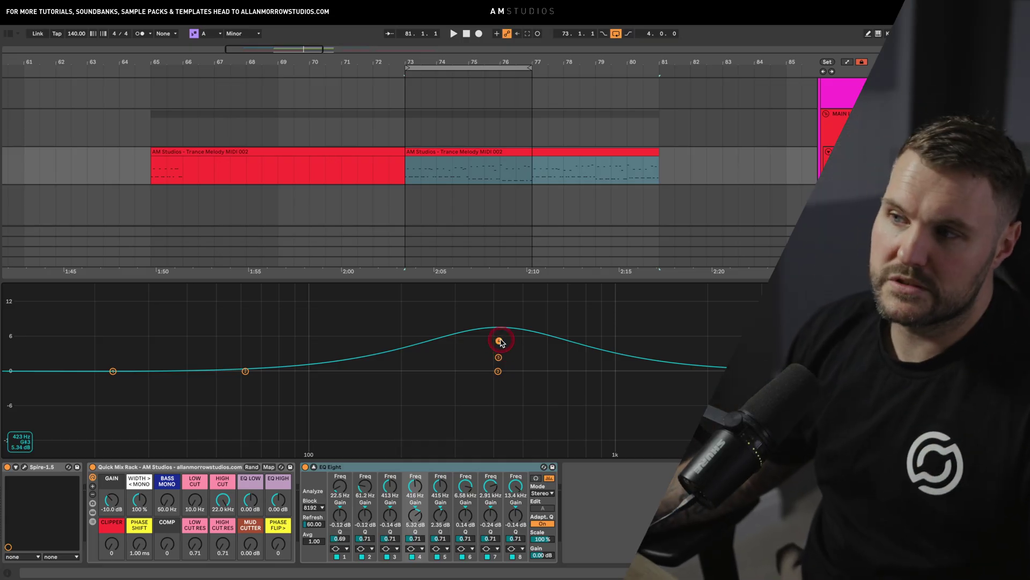
pyautogui.moveTo(757, 371); pyautogui.dragTo(501, 328)
pyautogui.moveTo(866, 371); pyautogui.dragTo(499, 312)
pyautogui.moveTo(245, 372); pyautogui.dragTo(510, 316)
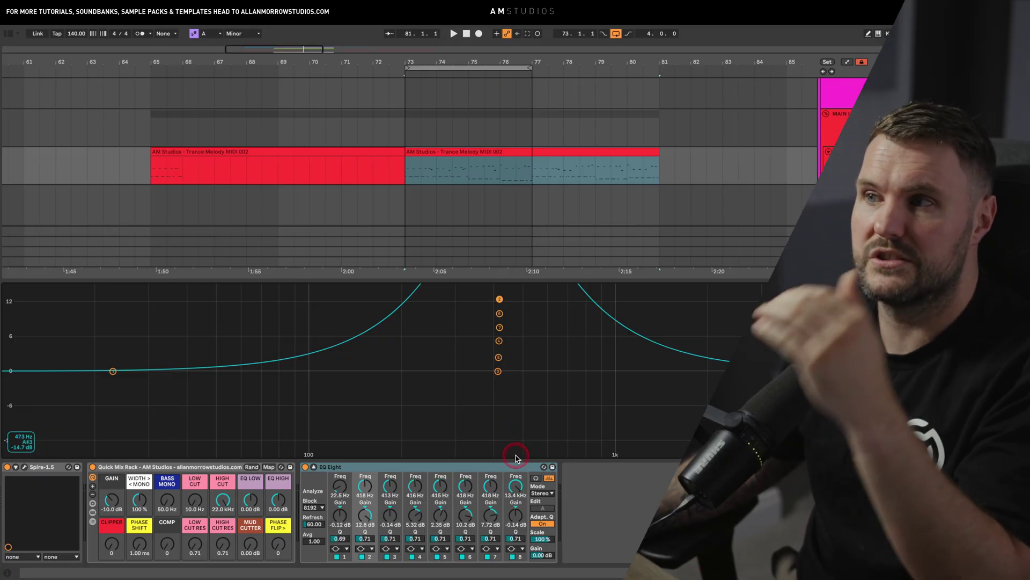
# Spread the stacked bands near 0 dB: band 2 to 516 Hz, 6 to 712 Hz, 7 to 311 Hz, 4 to 233 Hz and 5 to 996 Hz.
pyautogui.moveTo(499, 299); pyautogui.dragTo(527, 371)
pyautogui.moveTo(499, 313); pyautogui.dragTo(570, 371)
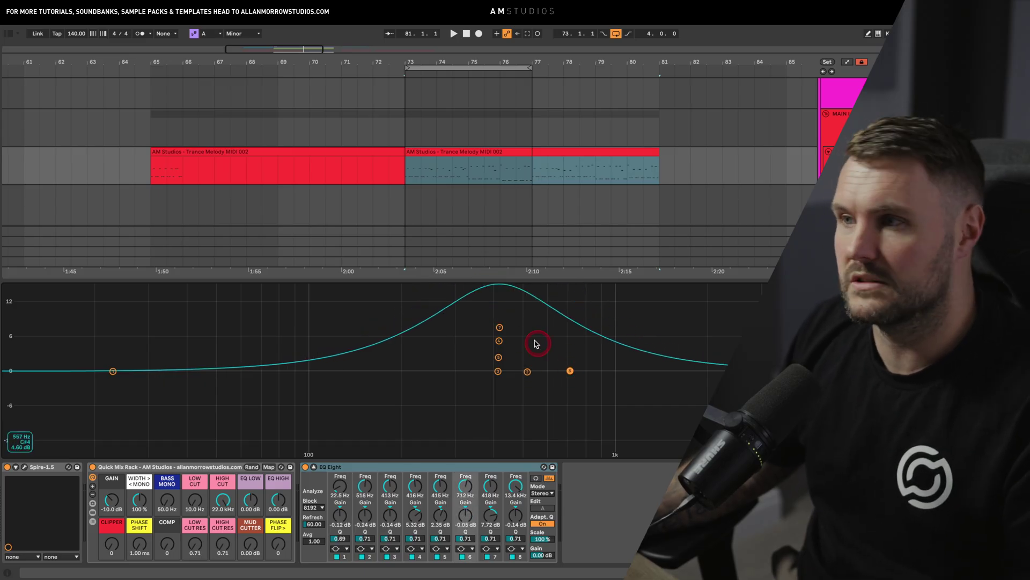
pyautogui.moveTo(499, 329); pyautogui.dragTo(460, 371)
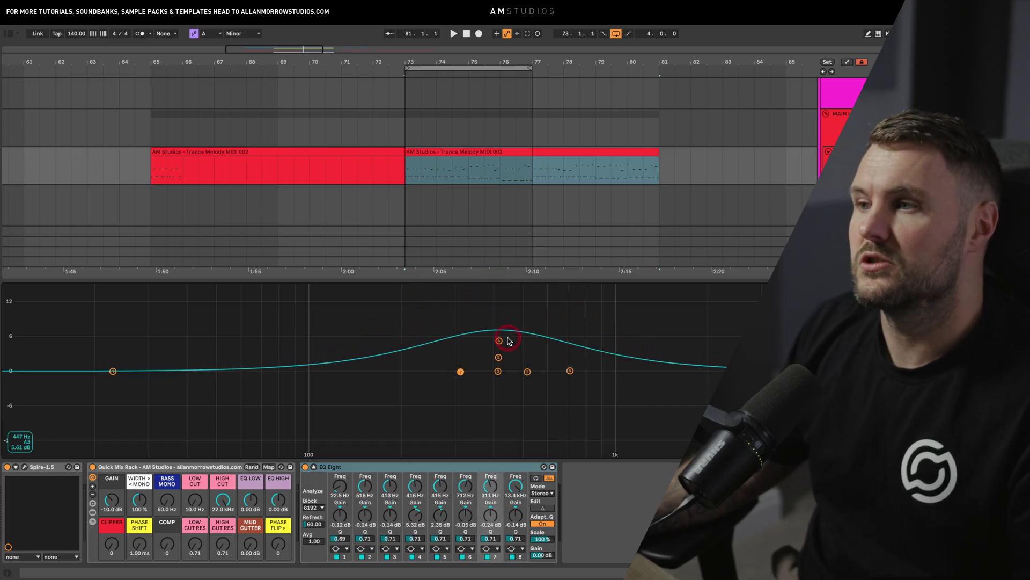
pyautogui.moveTo(499, 342); pyautogui.dragTo(422, 369)
pyautogui.moveTo(505, 361); pyautogui.dragTo(613, 369)
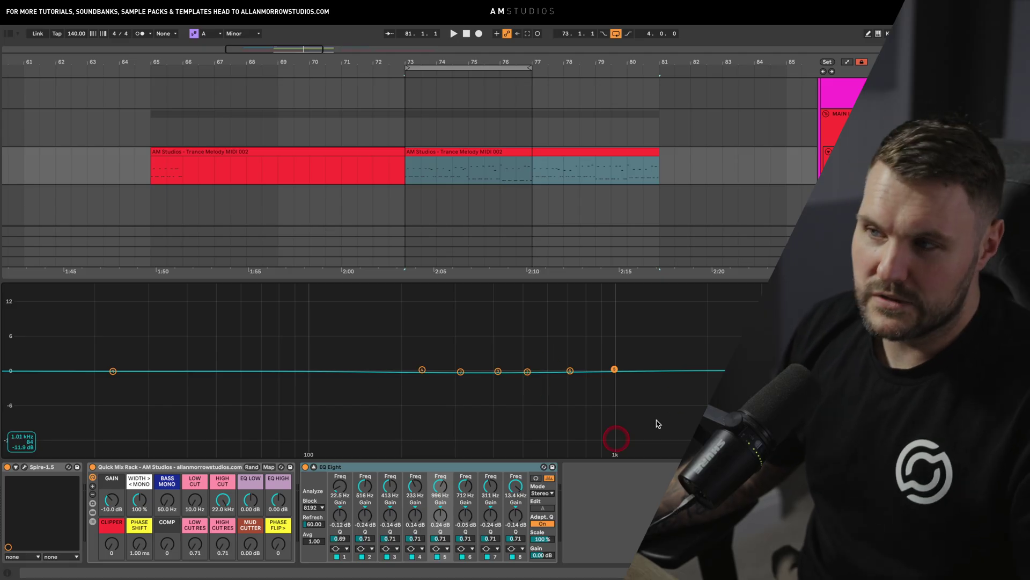
# Even out the EQ spacing with band 4 at 222 Hz, band 7 at 308 Hz, band 2 at 553 Hz and band 6 at 736 Hz.
pyautogui.moveTo(422, 370); pyautogui.dragTo(458, 372)
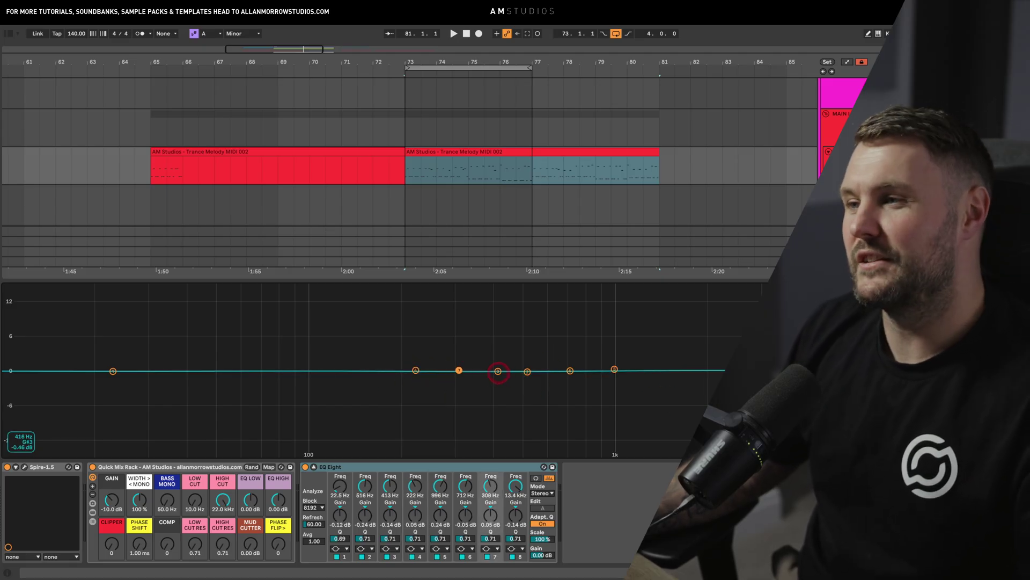
pyautogui.click(498, 371)
pyautogui.moveTo(529, 372); pyautogui.dragTo(534, 371)
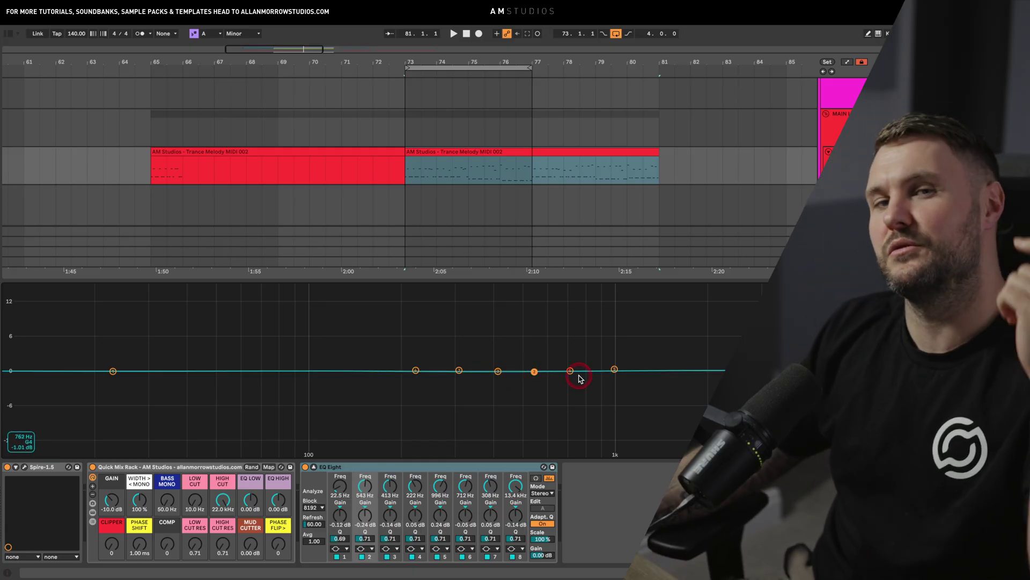
pyautogui.moveTo(578, 376); pyautogui.dragTo(537, 371)
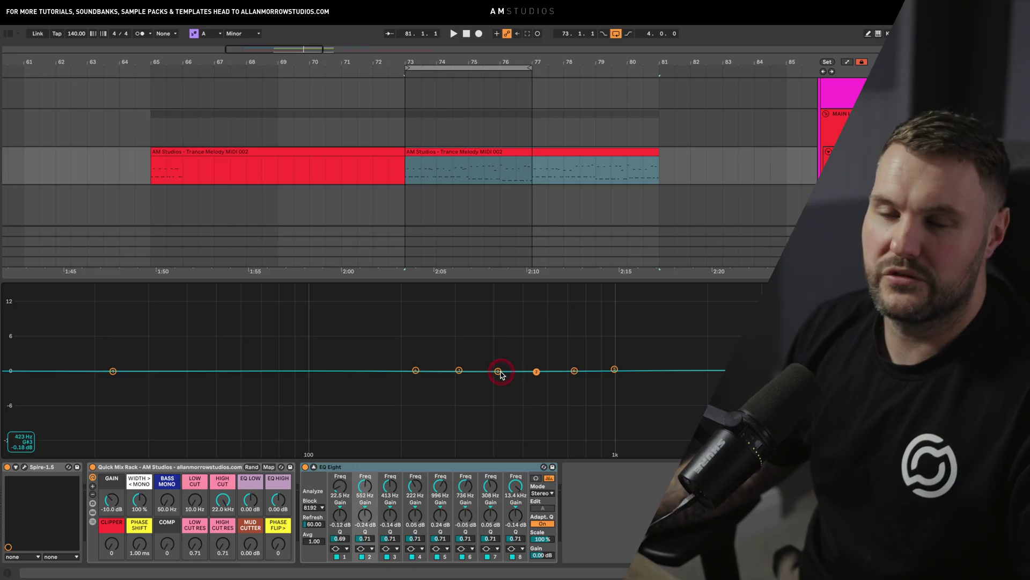